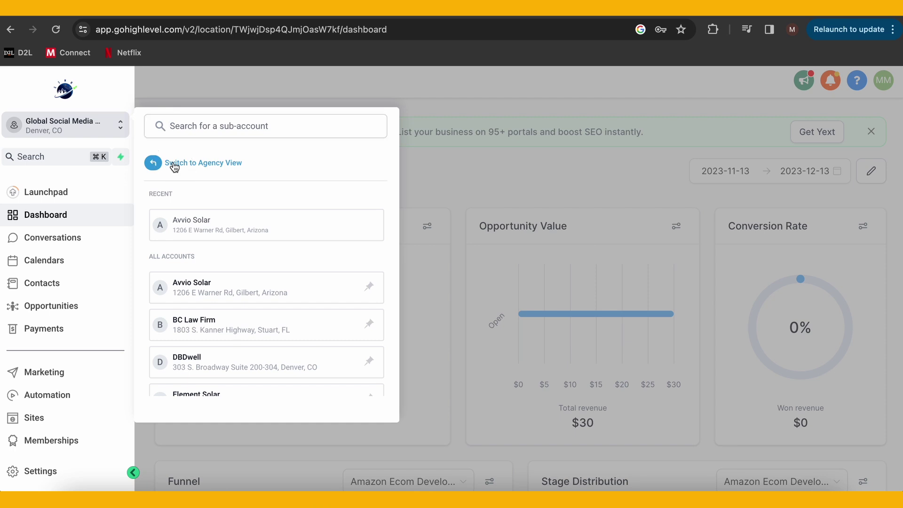
# Go from the sub-accounts list through Agency Dashboard to the Account Snapshots page
pyautogui.click(175, 164)
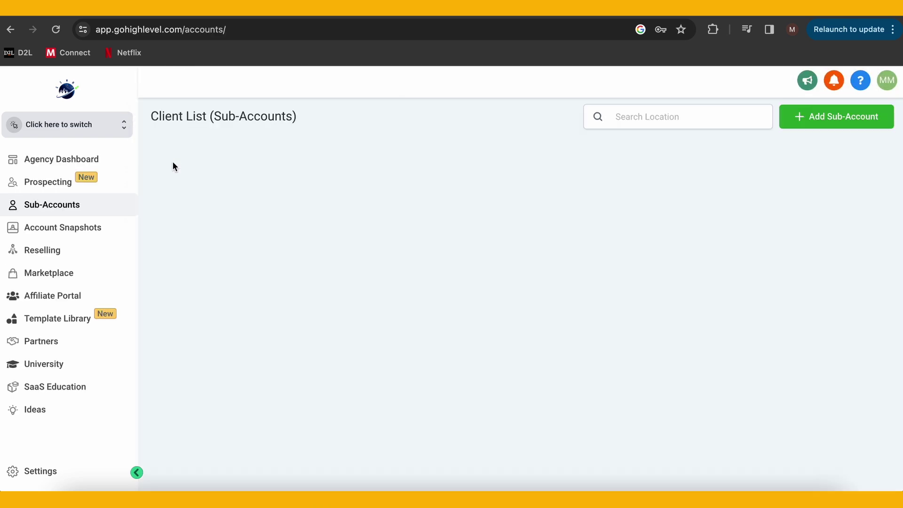
pyautogui.click(86, 160)
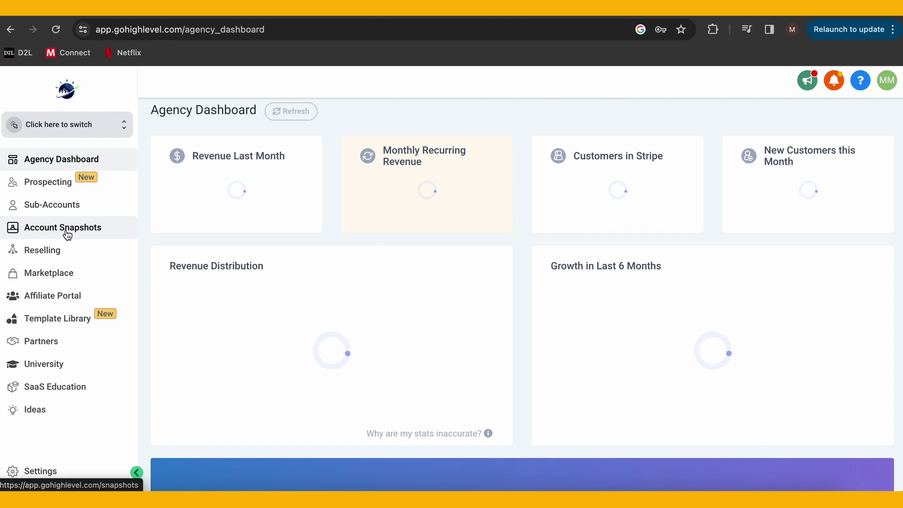
pyautogui.click(64, 228)
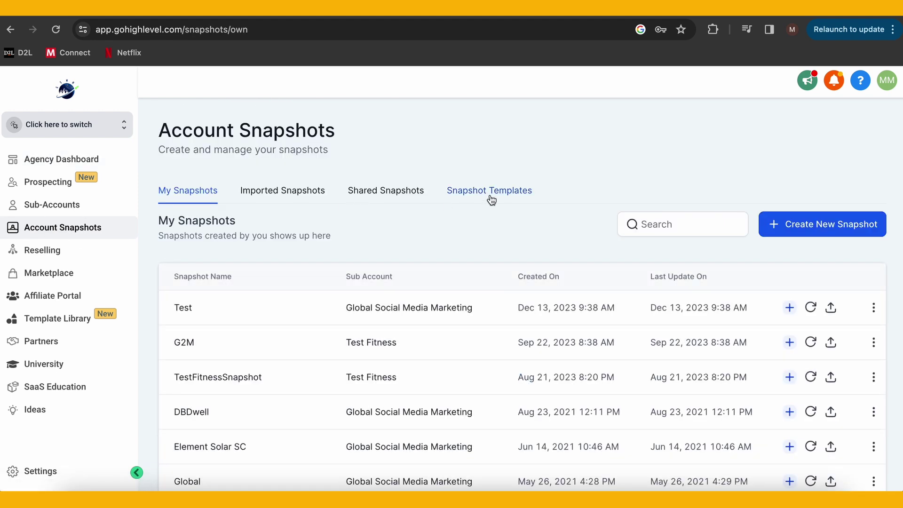
pyautogui.scroll(-2, 494, 225)
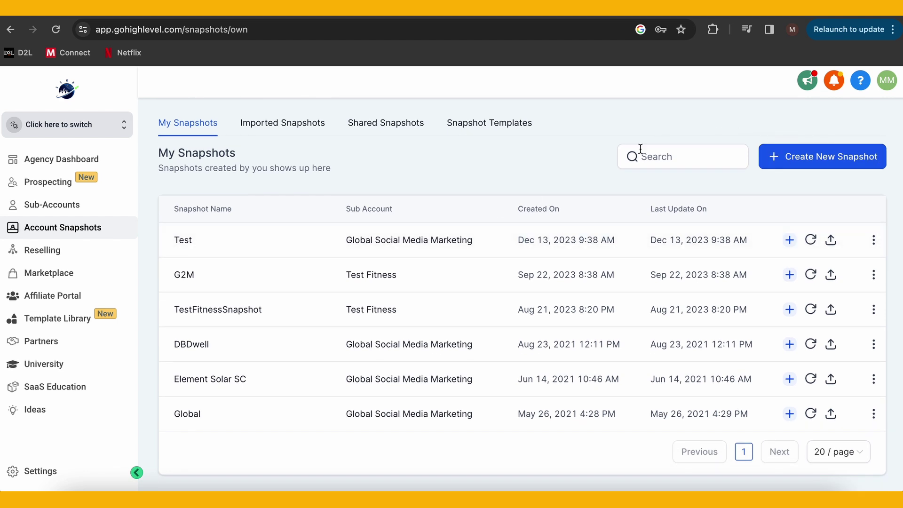
pyautogui.scroll(2, 496, 143)
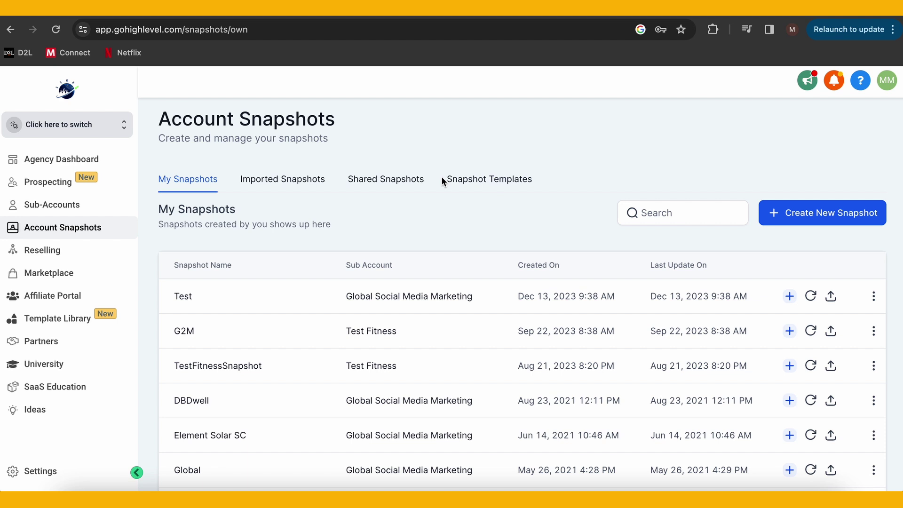
# Look through the Snapshot Templates tab, then return to the saved account snapshots
pyautogui.click(504, 185)
pyautogui.scroll(-1, 424, 306)
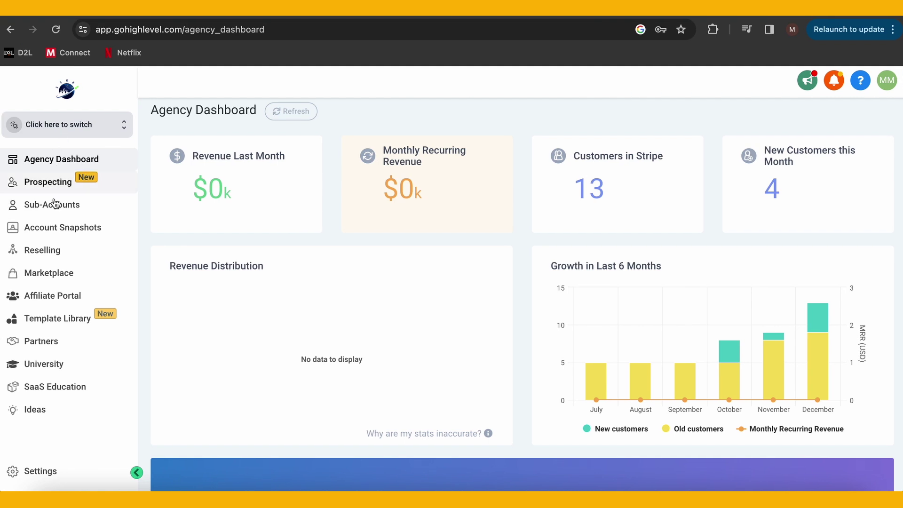
pyautogui.click(56, 233)
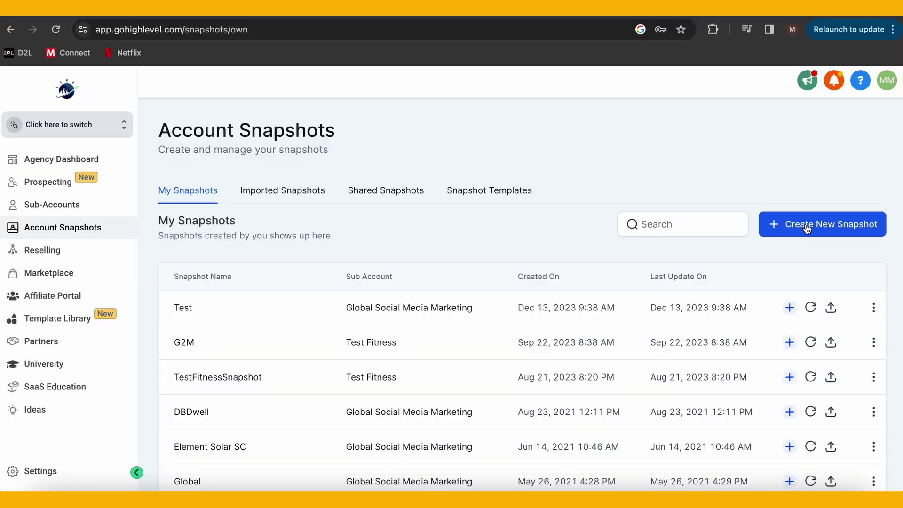
pyautogui.click(806, 227)
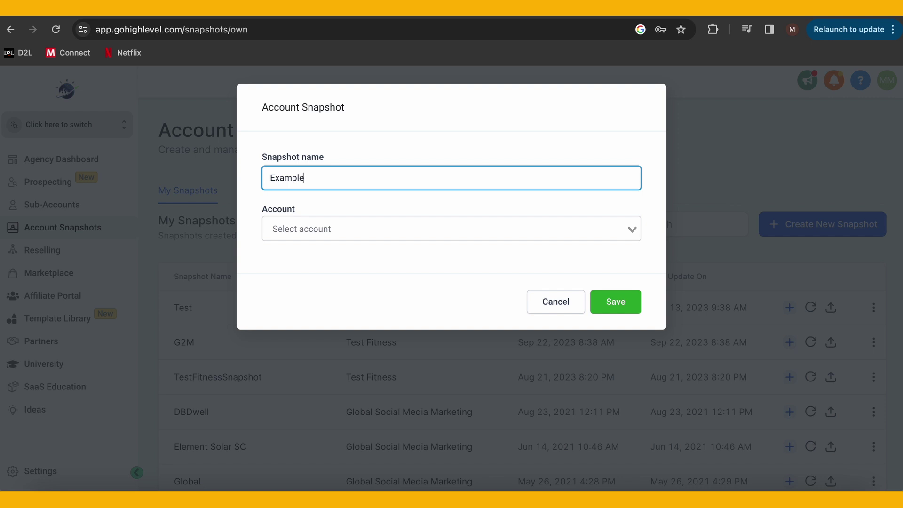
# Choose Test Fitness as the source account and save the Example snapshot
pyautogui.click(565, 219)
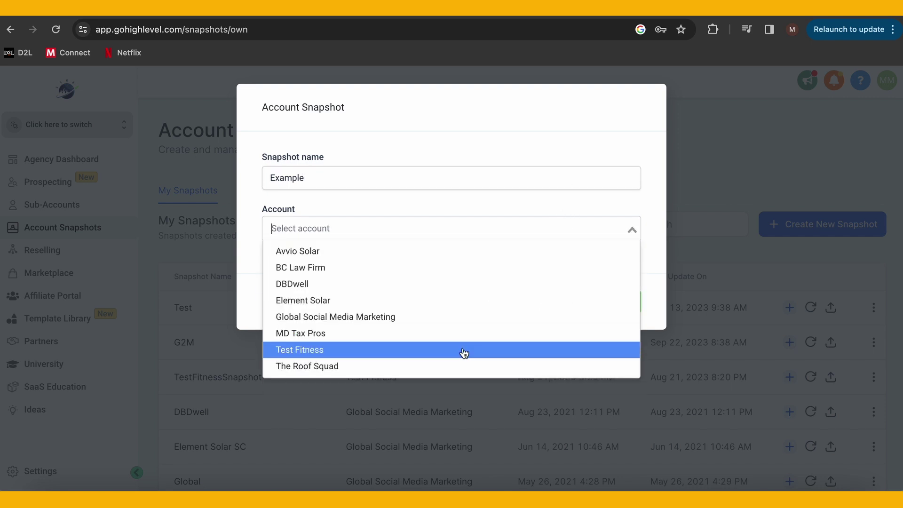
pyautogui.click(464, 352)
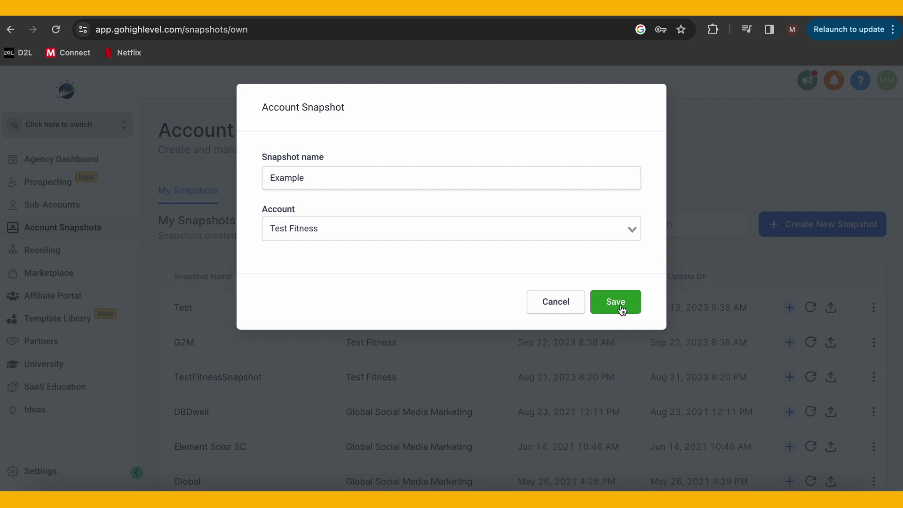
pyautogui.click(616, 303)
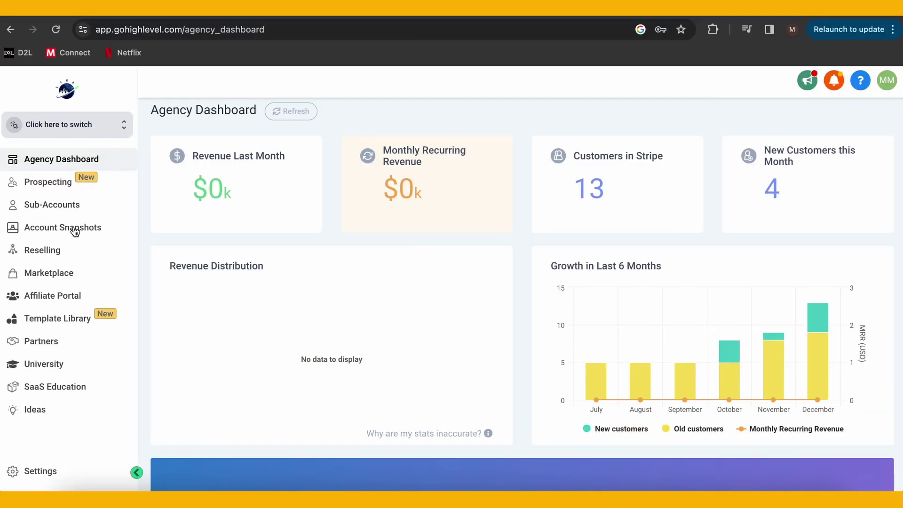
pyautogui.click(74, 229)
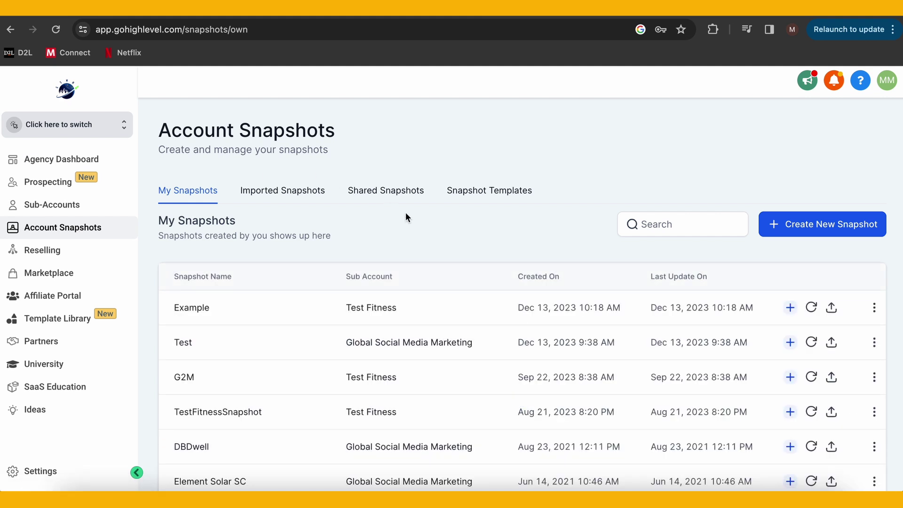
# Open Share Snapshot for Example and list its one-time, email and permanent link share types
pyautogui.click(875, 308)
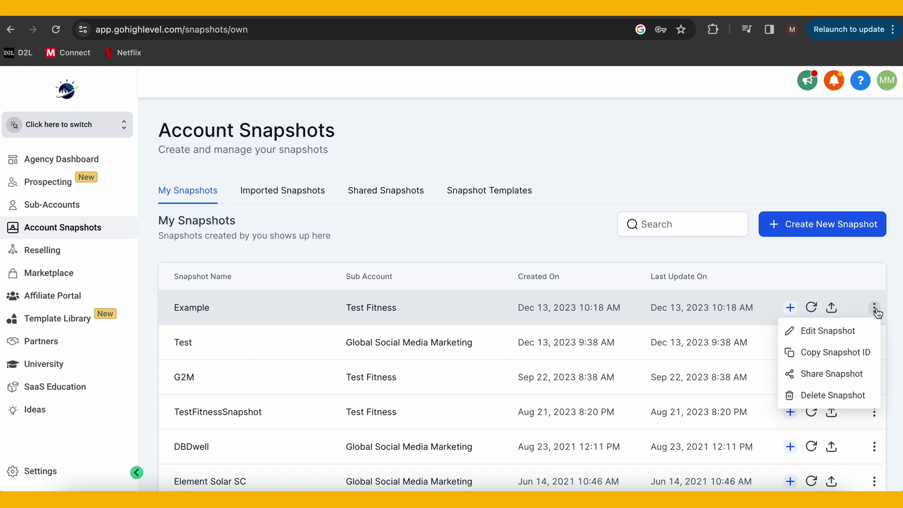
pyautogui.click(847, 379)
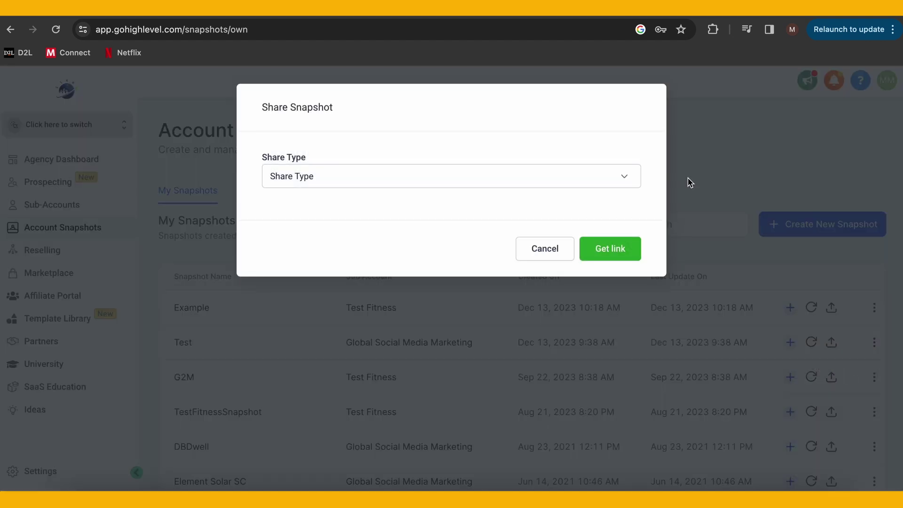
pyautogui.click(507, 187)
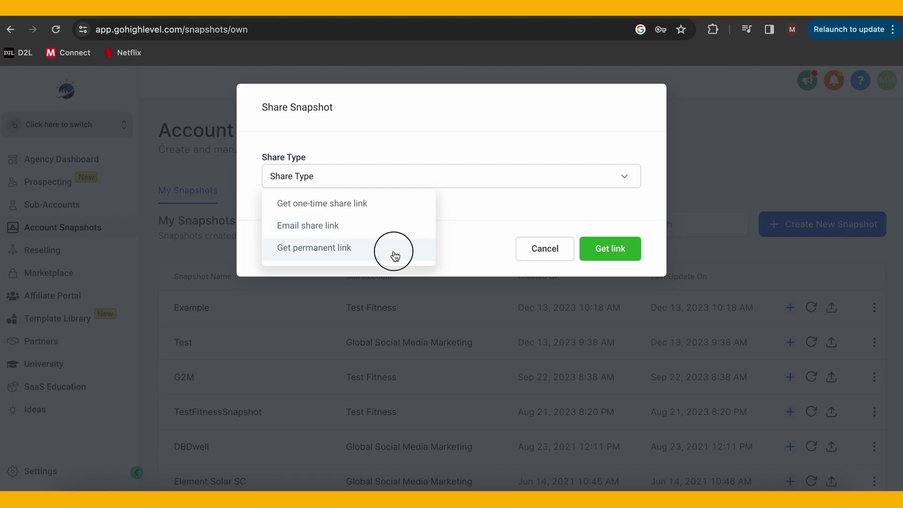
pyautogui.click(395, 256)
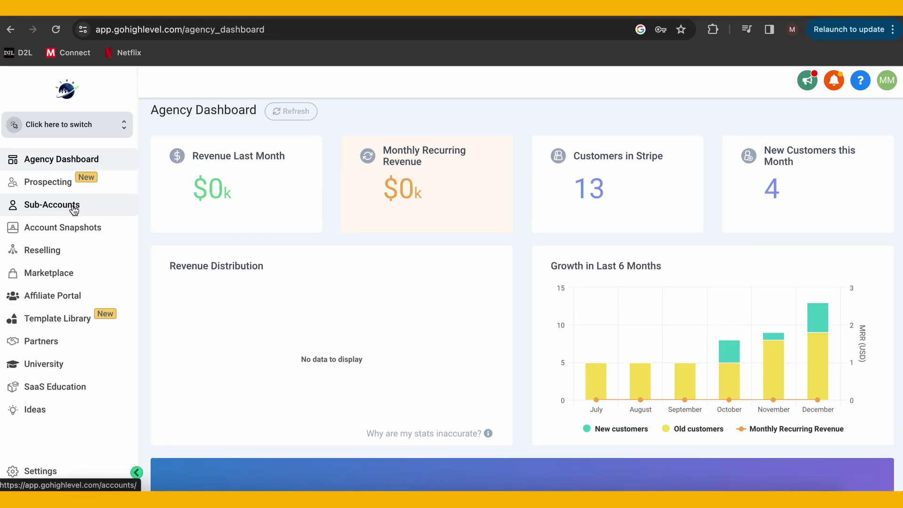
# Open the Test Fitness sub-account and start Load Snapshot from its Actions menu
pyautogui.click(73, 211)
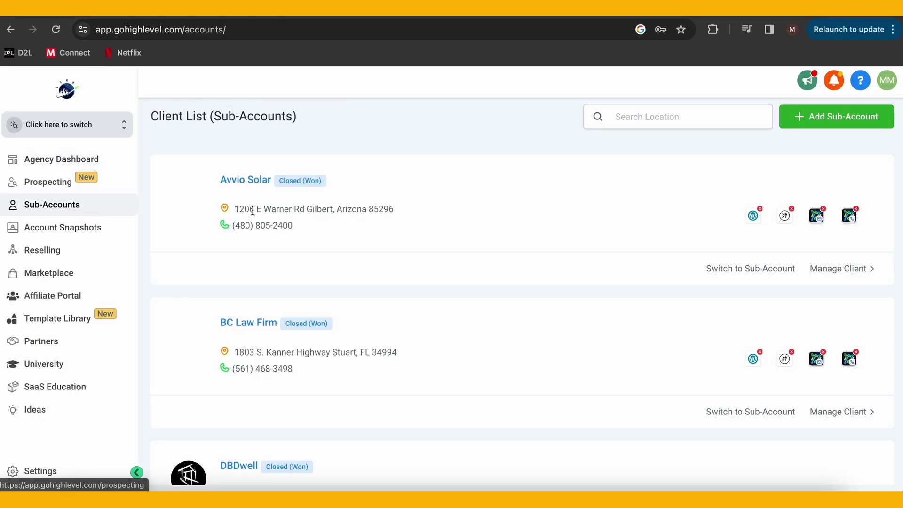
pyautogui.scroll(-15, 252, 210)
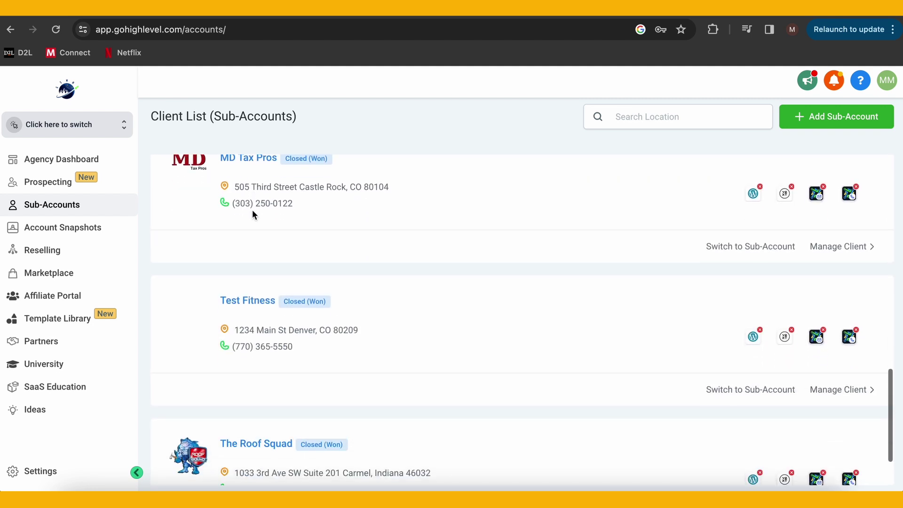
pyautogui.click(262, 300)
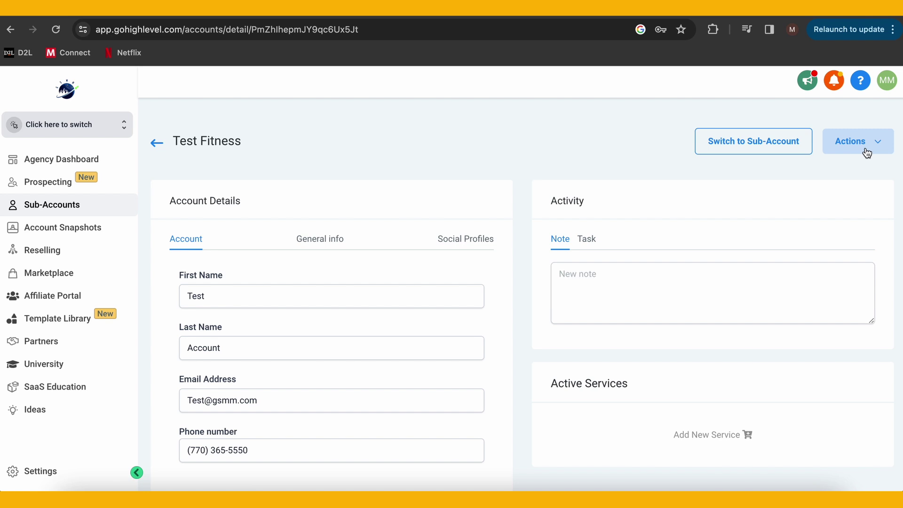
pyautogui.click(864, 149)
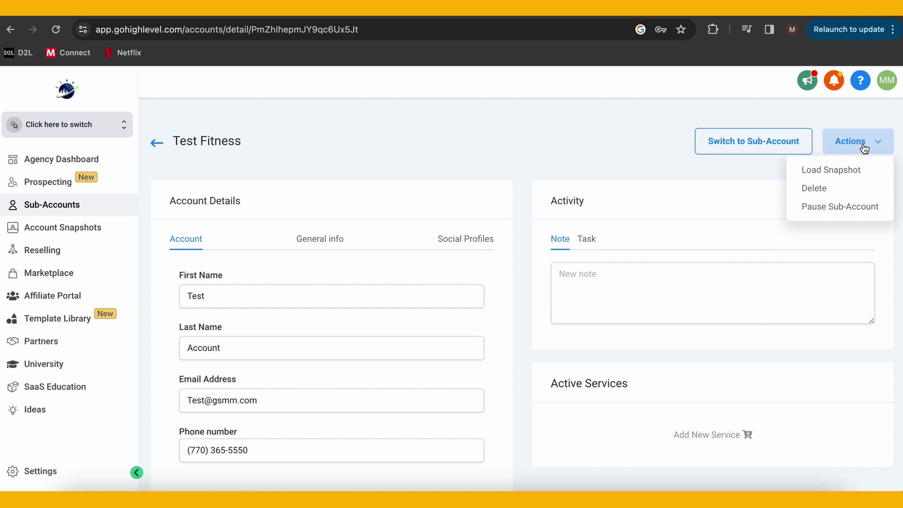
pyautogui.click(855, 174)
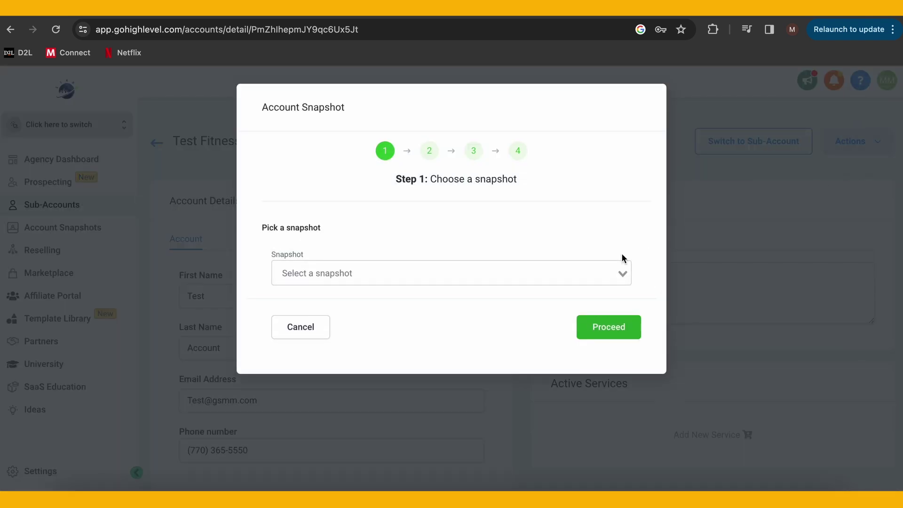
# Pick the Own - Example snapshot and proceed to asset selection
pyautogui.click(568, 276)
pyautogui.scroll(-5, 494, 419)
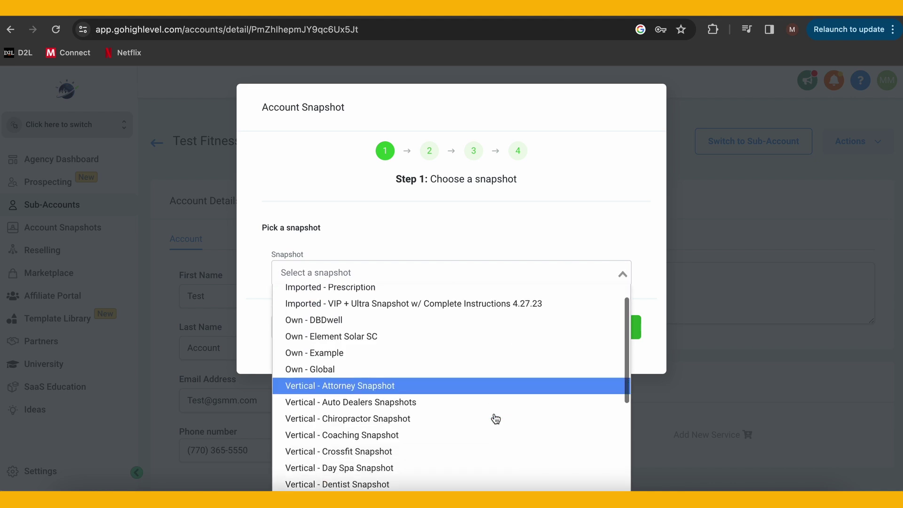
pyautogui.scroll(5, 496, 419)
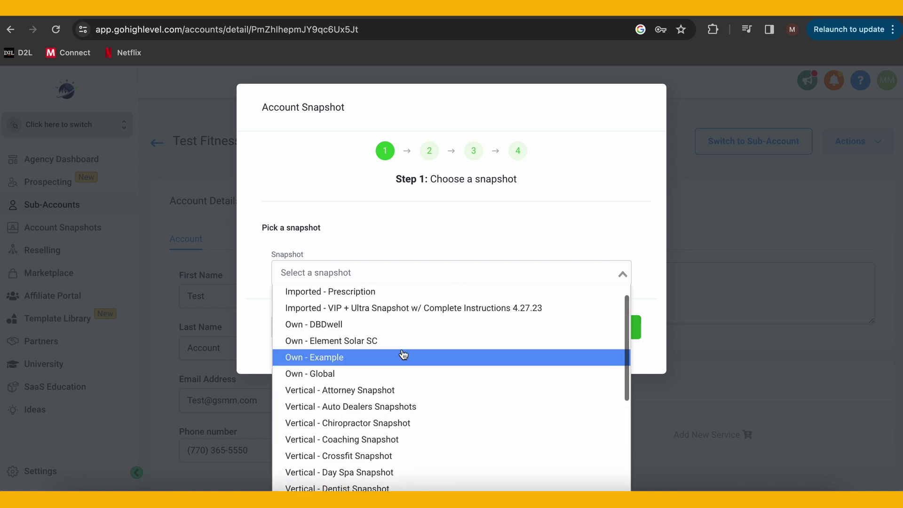
pyautogui.click(329, 359)
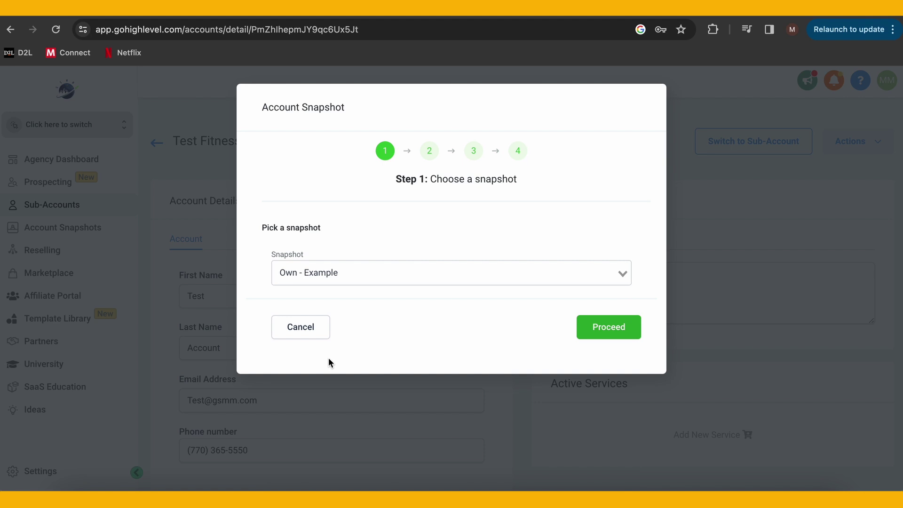
pyautogui.click(606, 328)
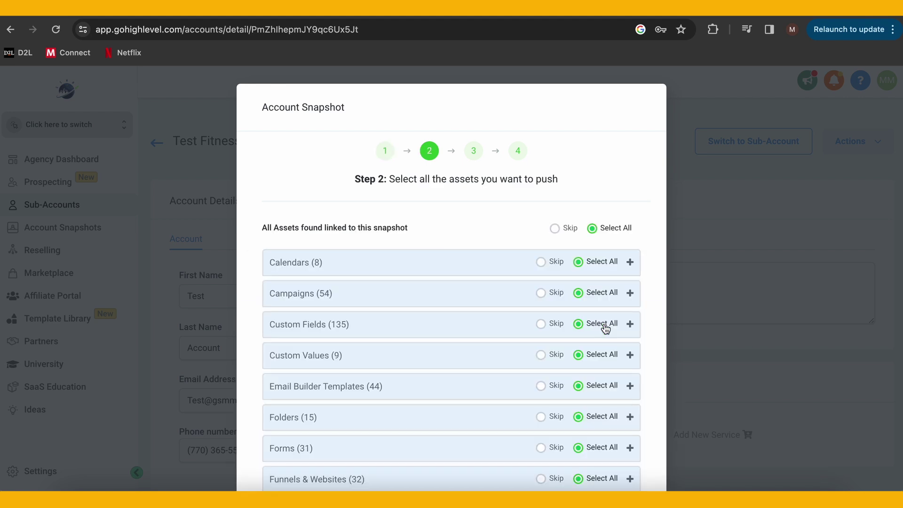
# Skip all asset categories except Forms and Pipelines, then proceed to the conflict check
pyautogui.click(555, 229)
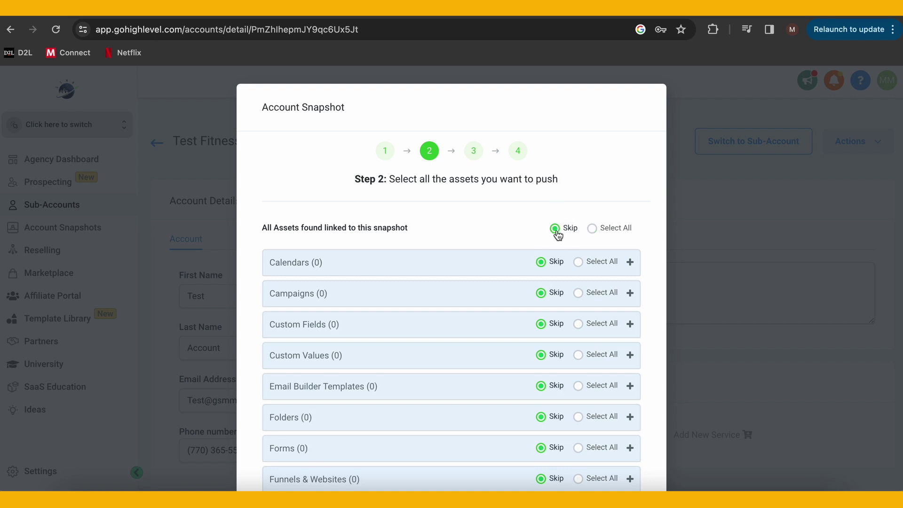
pyautogui.scroll(-4, 556, 233)
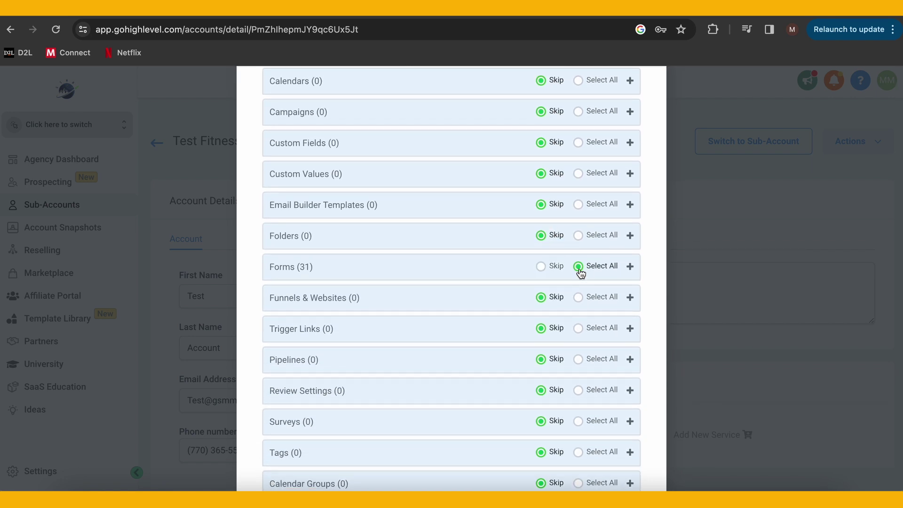
pyautogui.scroll(-1, 581, 291)
pyautogui.click(580, 310)
pyautogui.scroll(-3, 582, 362)
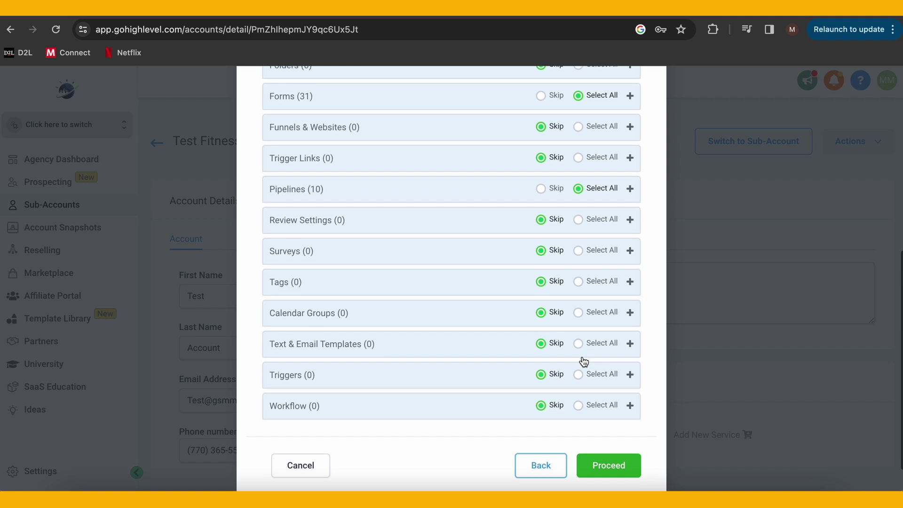
pyautogui.click(630, 190)
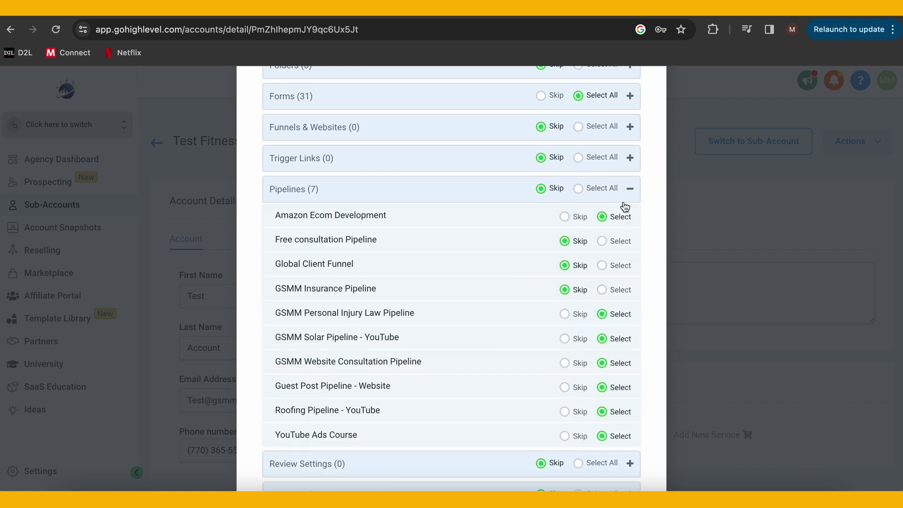
pyautogui.click(630, 189)
pyautogui.scroll(-1, 602, 288)
pyautogui.click(608, 426)
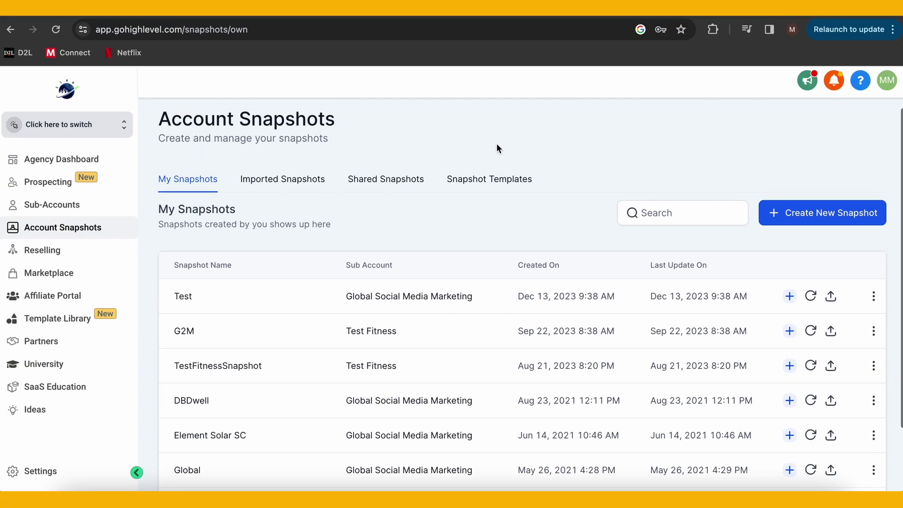
# Browse the industry template cards such as Medical Spa, Mortgage Loan, Pest Control and Real Estate
pyautogui.click(503, 185)
pyautogui.scroll(-1, 476, 289)
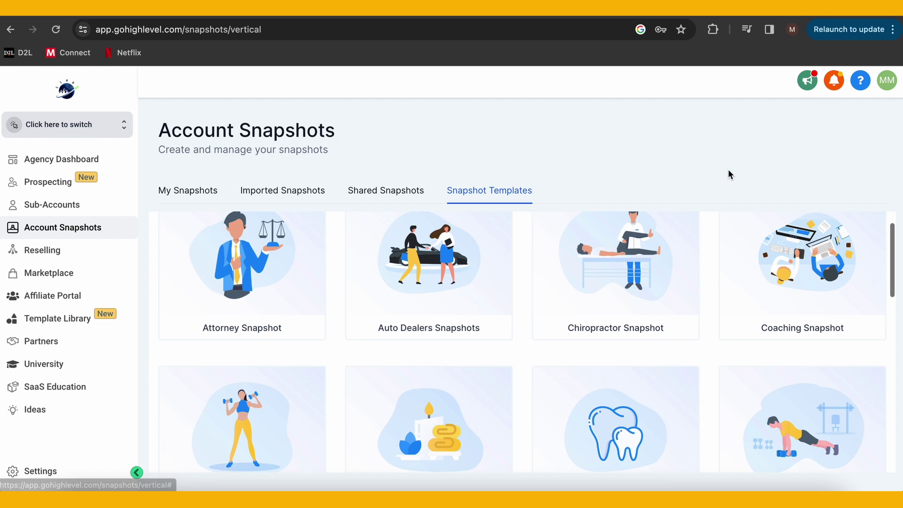
pyautogui.scroll(-1, 863, 153)
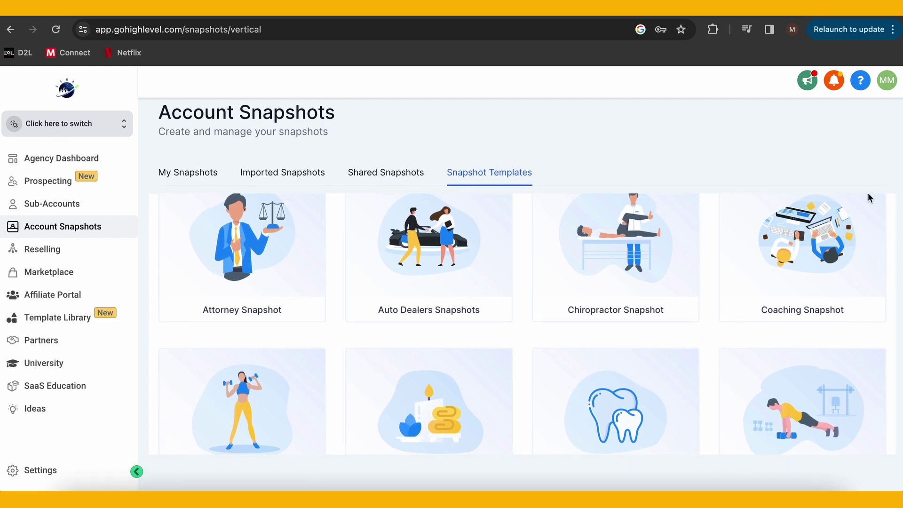
pyautogui.scroll(-3, 861, 288)
pyautogui.scroll(-6, 855, 405)
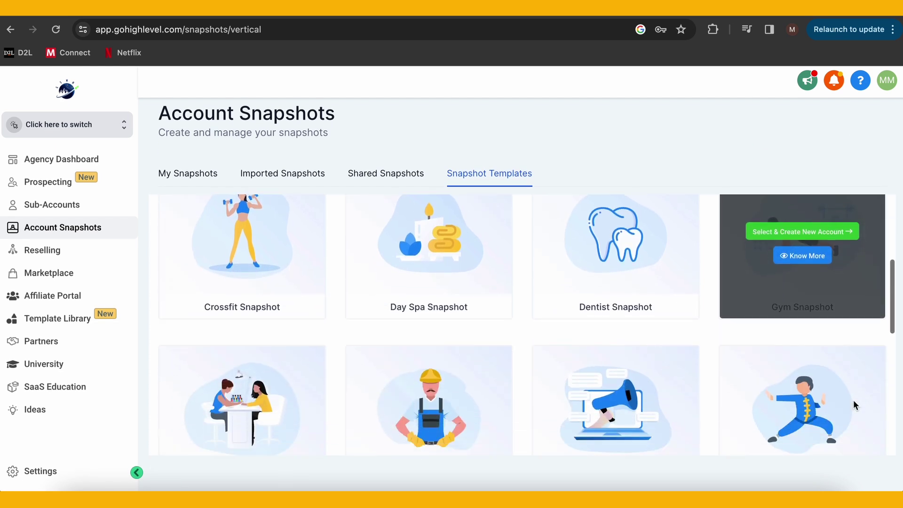
pyautogui.scroll(-5, 854, 404)
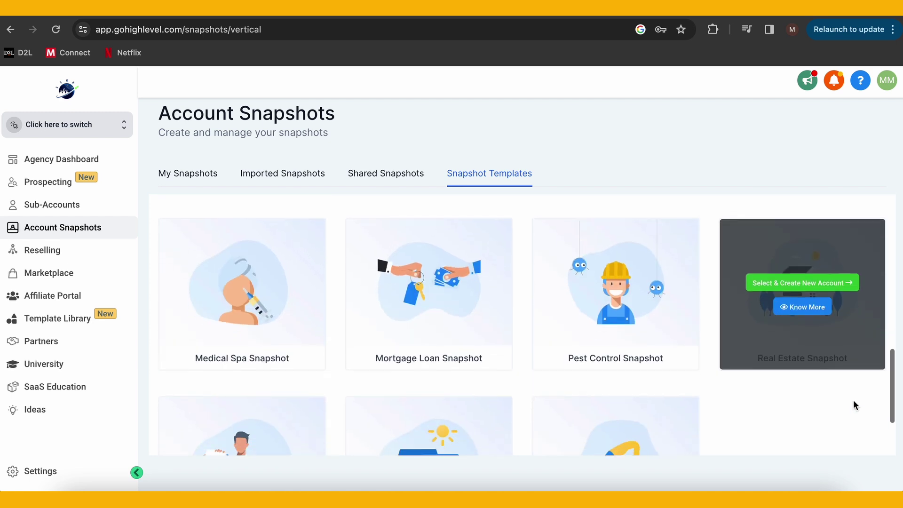